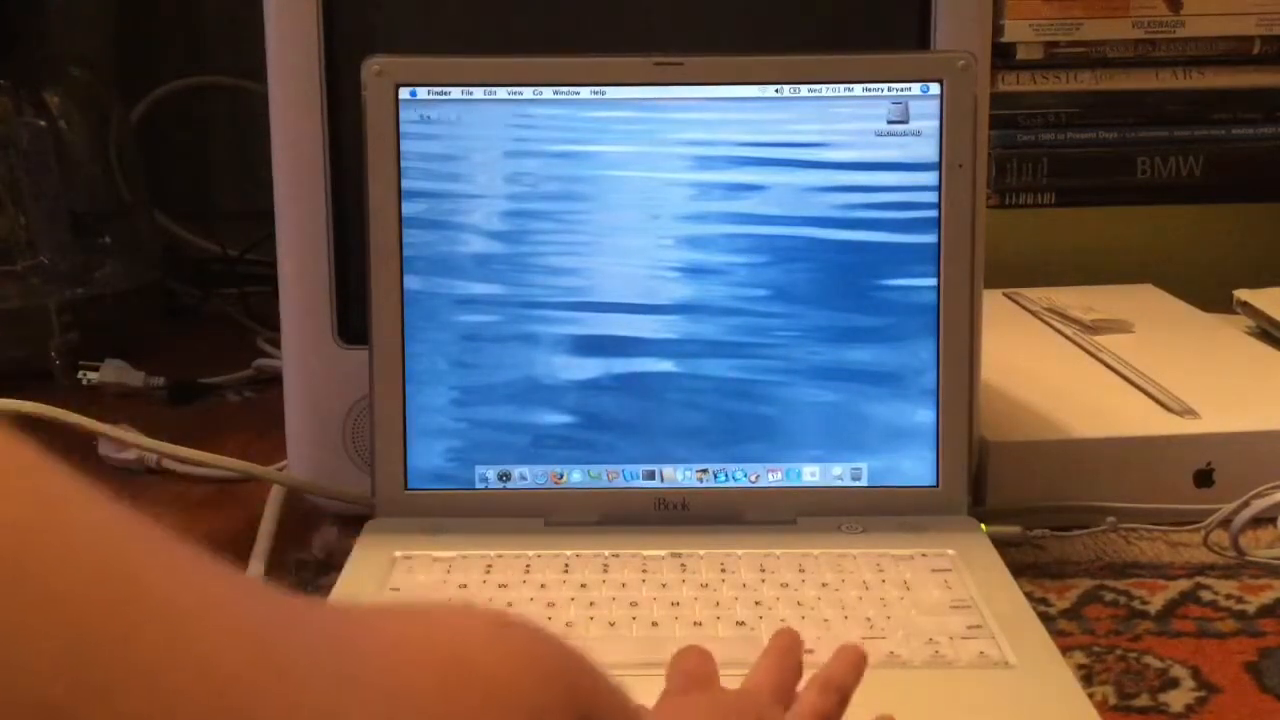
Check About This Mac, close it, and eject the optical drive to insert the install disc.
{"action": "left_click", "coordinate": [413, 92]}
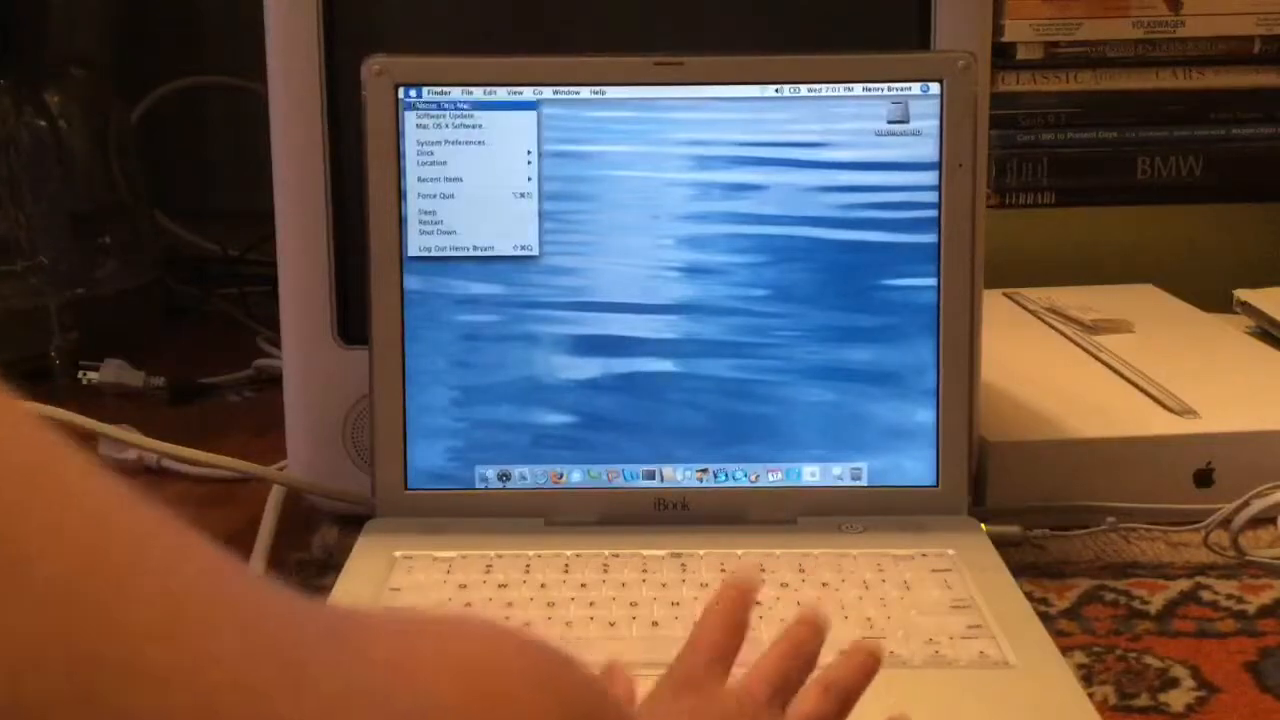
{"action": "left_click", "coordinate": [413, 92]}
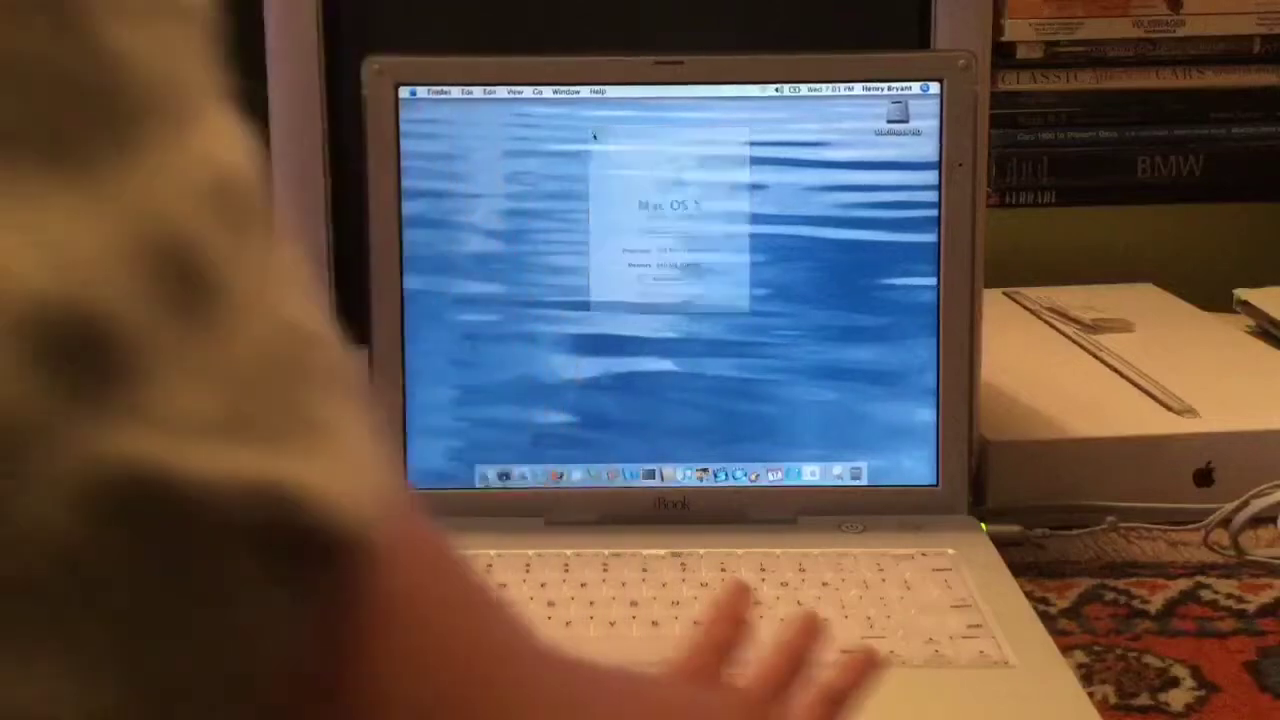
{"action": "left_click", "coordinate": [594, 134]}
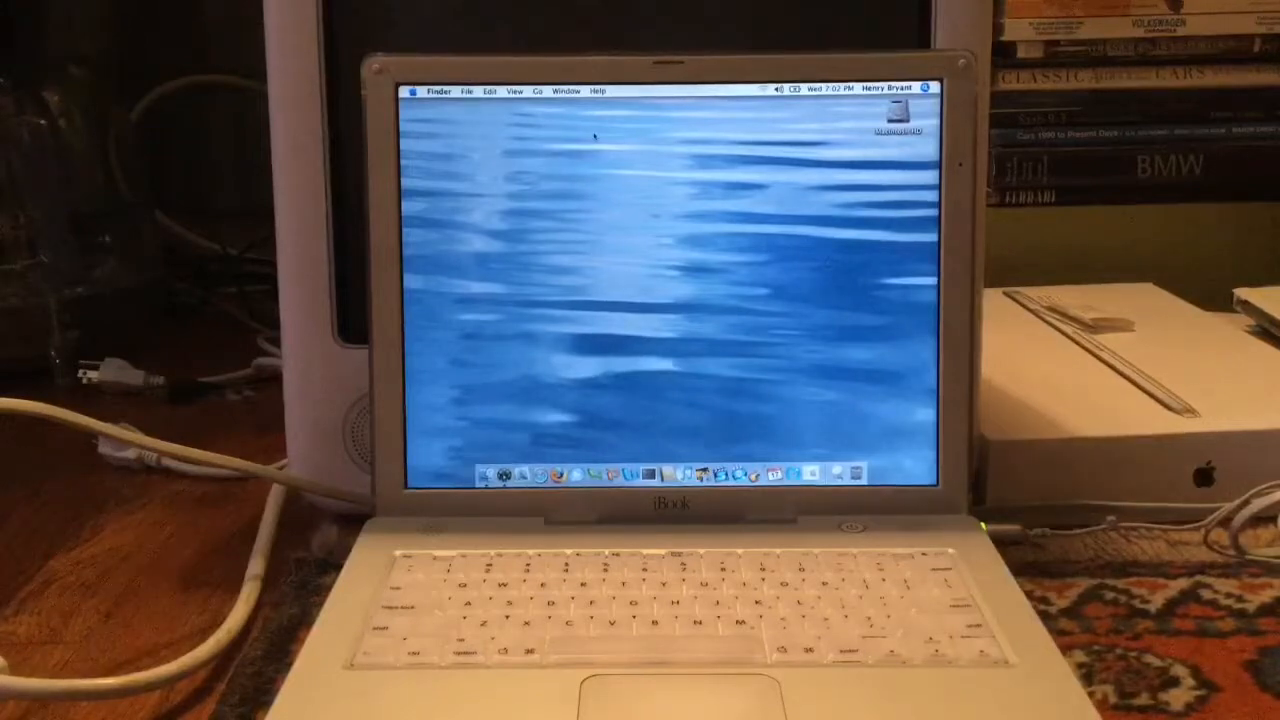
{"action": "key", "text": "F12"}
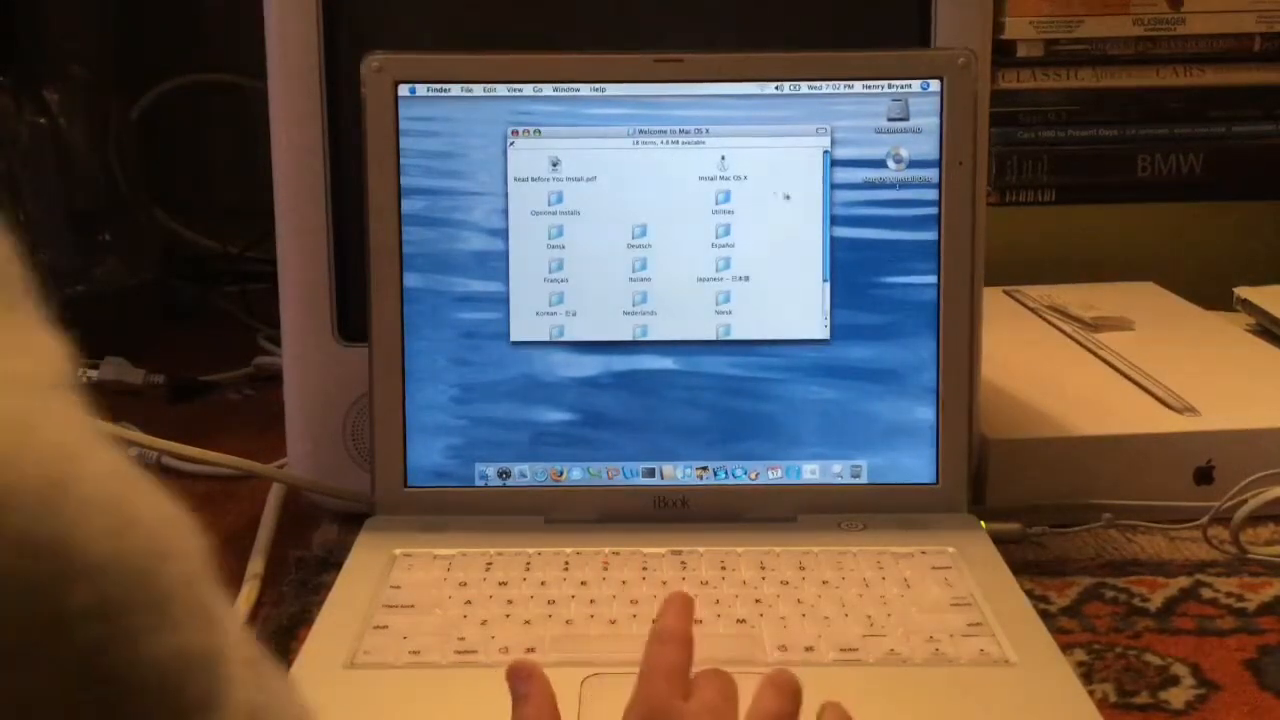
Launch the Install Mac OS X application from the install disc window.
{"action": "left_click", "coordinate": [723, 168]}
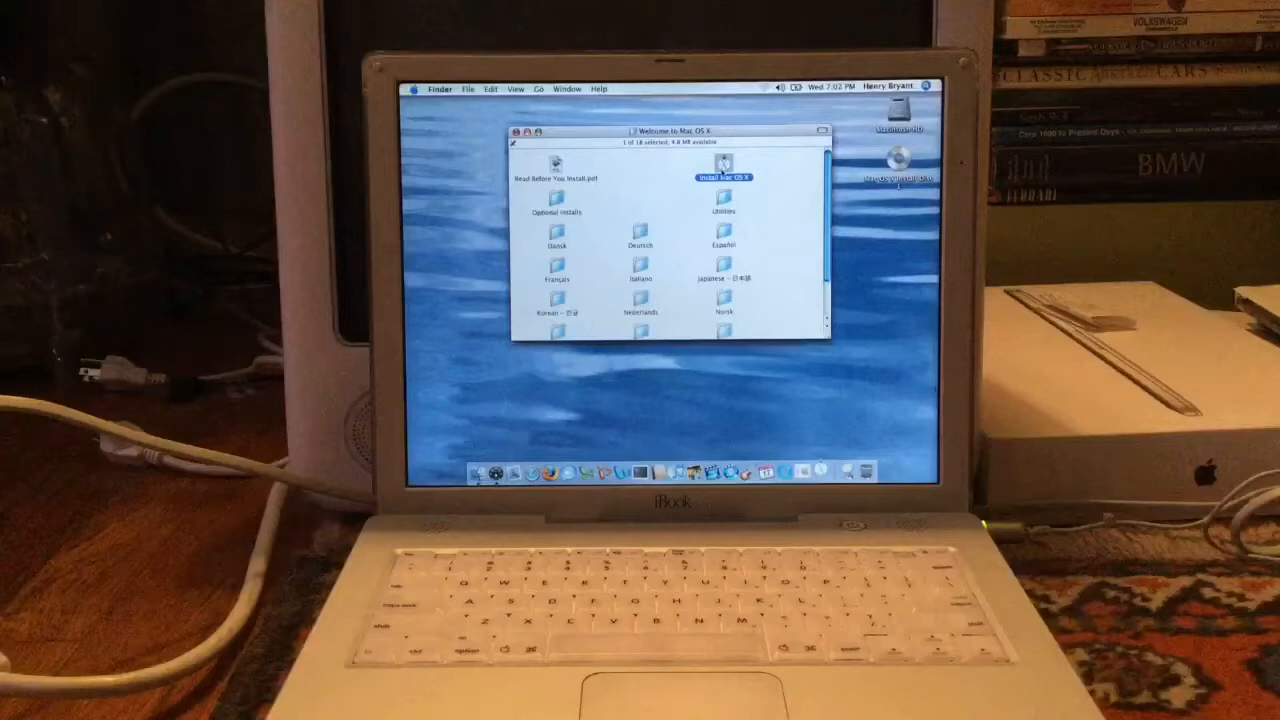
{"action": "double_click", "coordinate": [723, 168]}
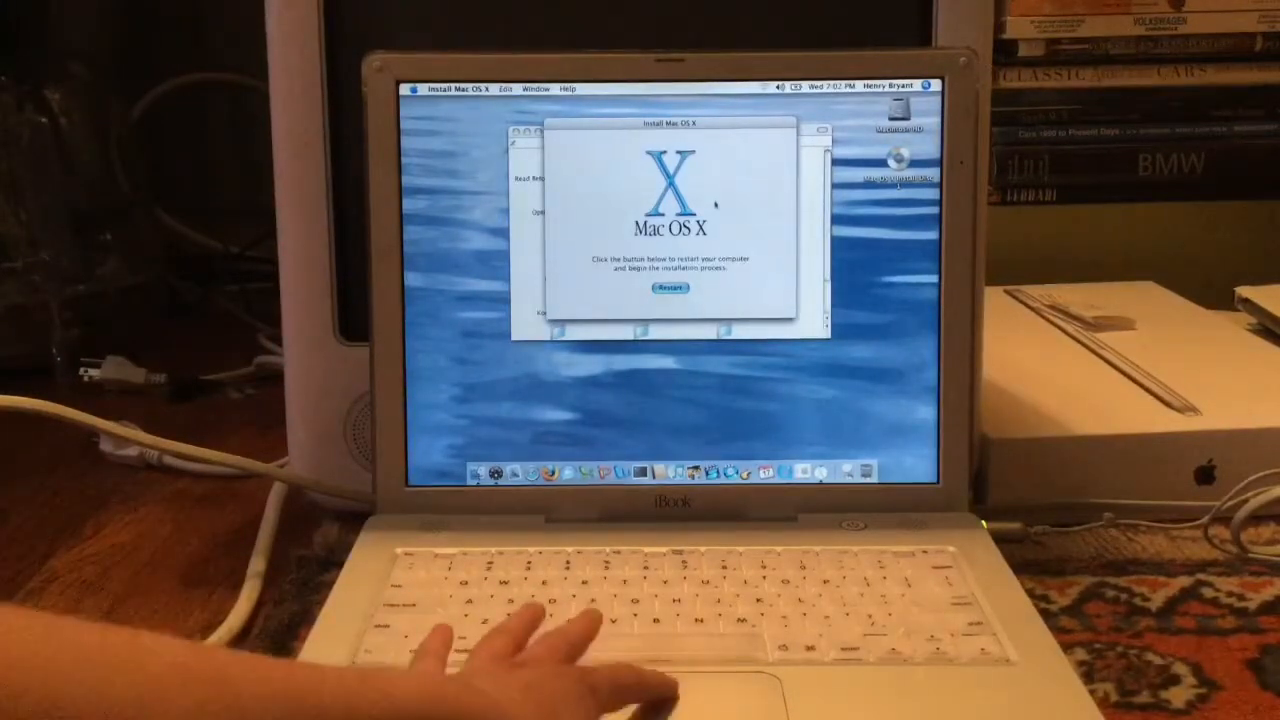
Restart with the administrator password confirmed so installation can begin.
{"action": "left_click", "coordinate": [670, 288]}
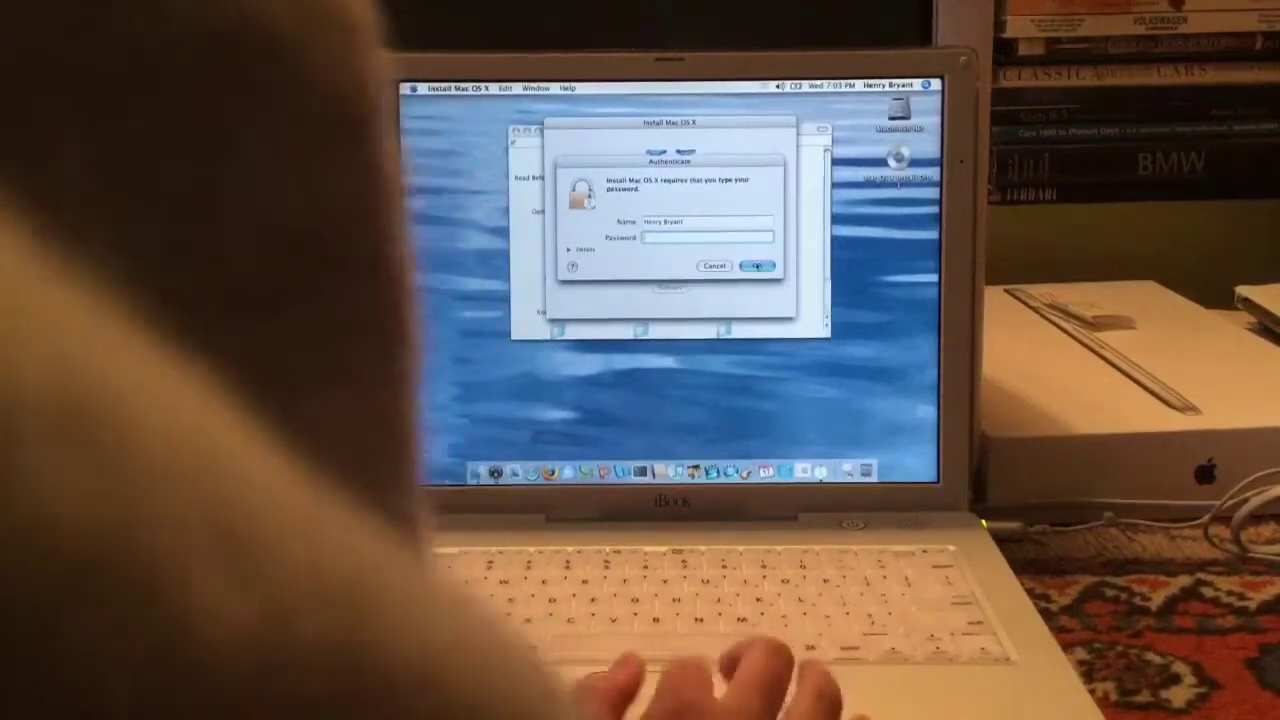
{"action": "left_click", "coordinate": [756, 266]}
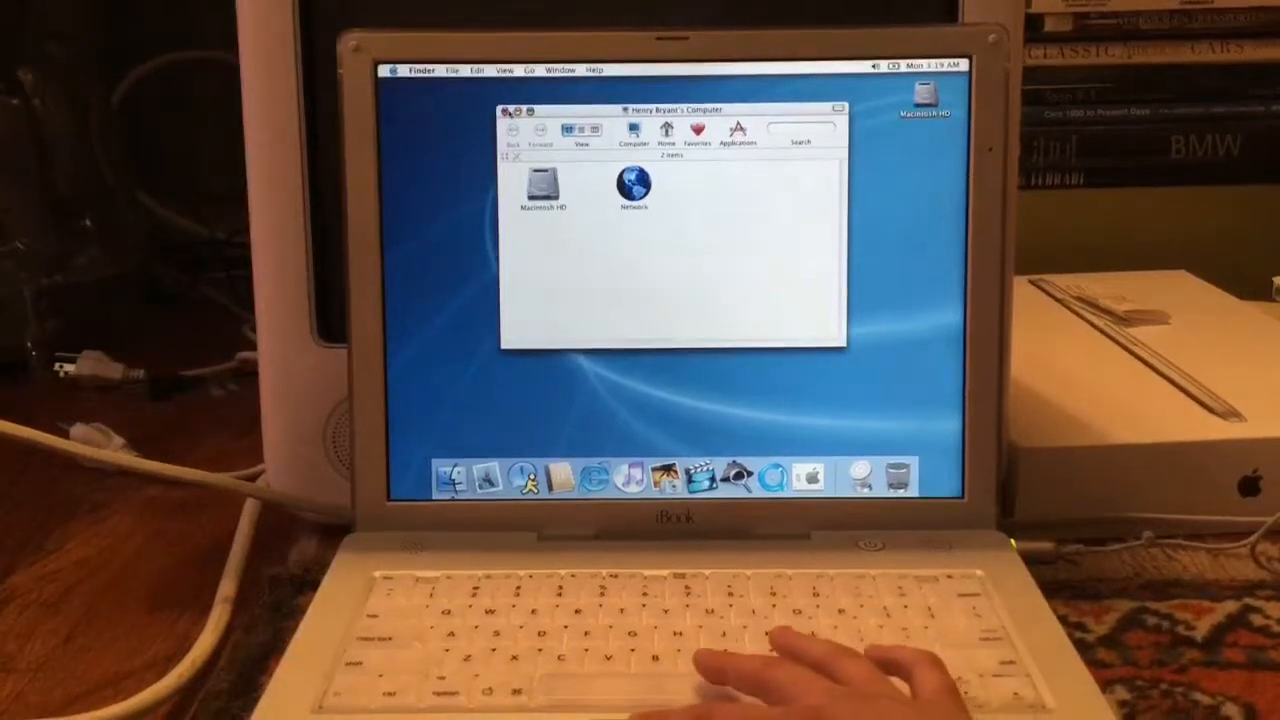
Close the Computer overview window on the fresh Finder desktop.
{"action": "left_click", "coordinate": [503, 113]}
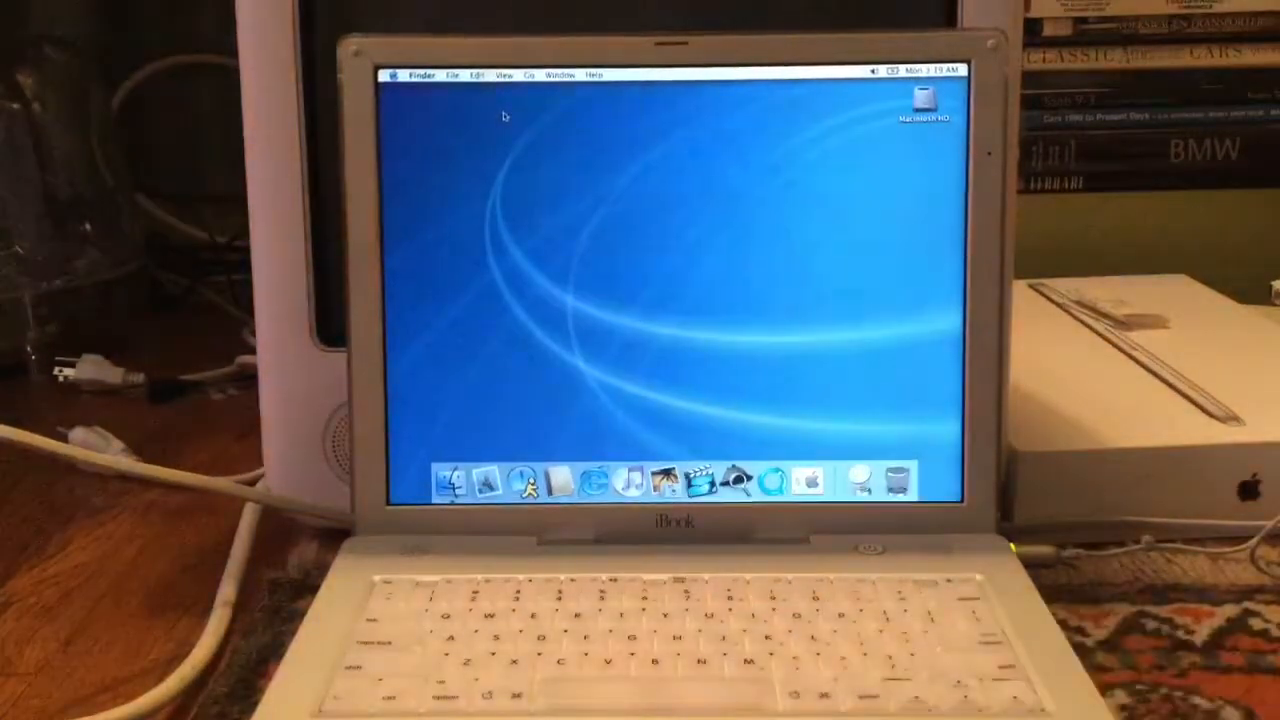